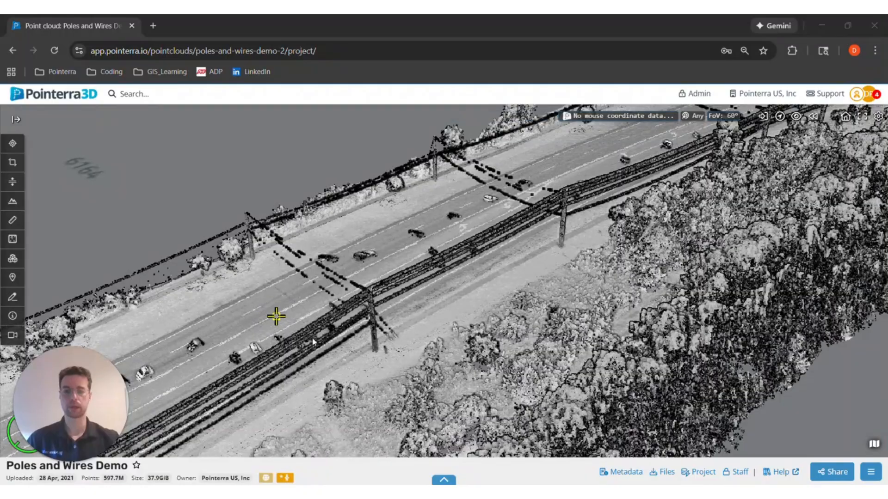
Start a Poles and Wires feature extraction analytic for the project and proceed to its configuration
left_click(700, 471)
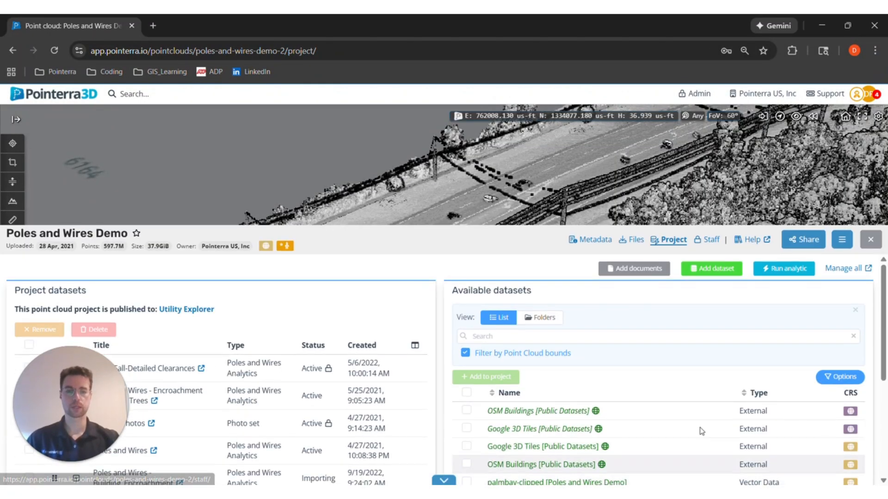
left_click(773, 271)
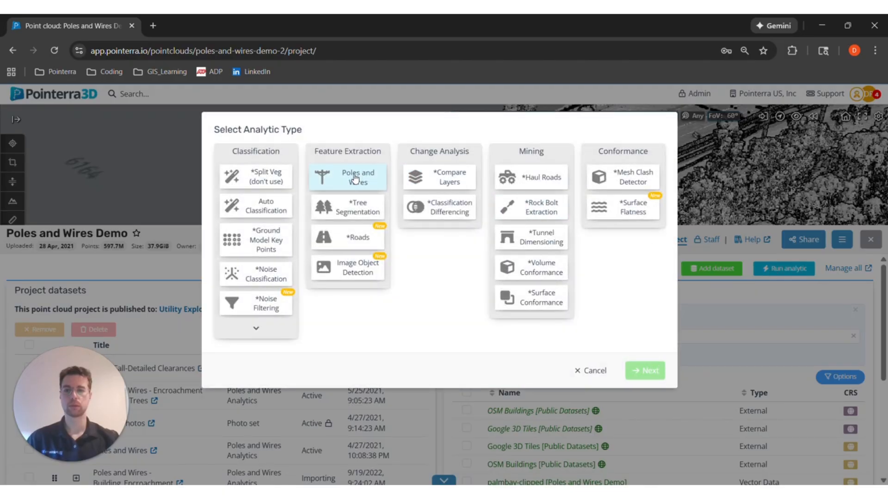
left_click(355, 178)
scroll(526, 392, "down", 2)
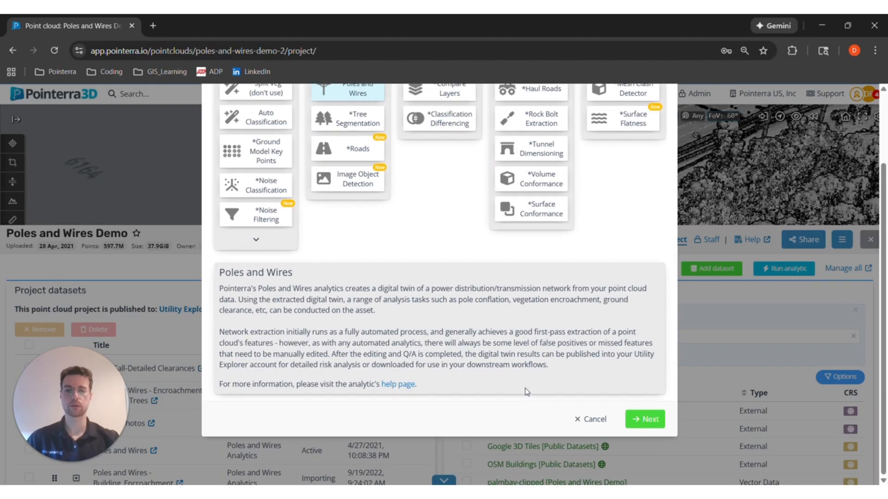
left_click(637, 420)
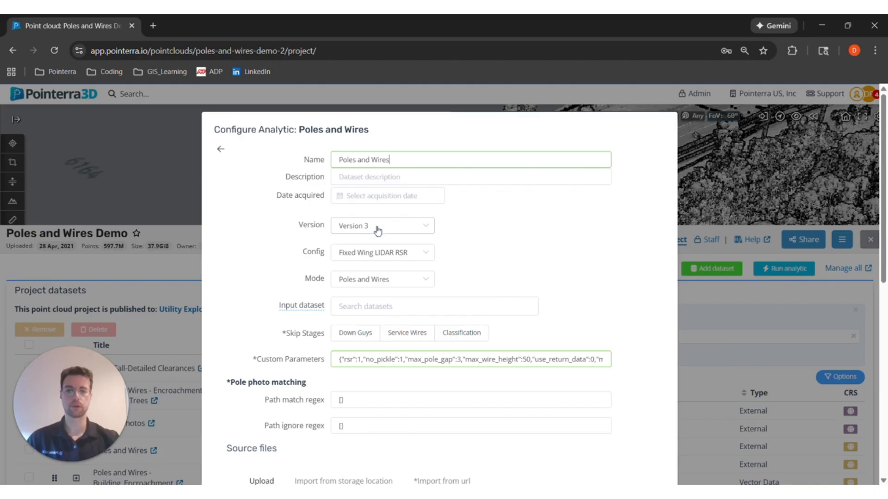
Set the analytic's config to MLS, review the remaining run options, and cancel without running it
left_click(382, 258)
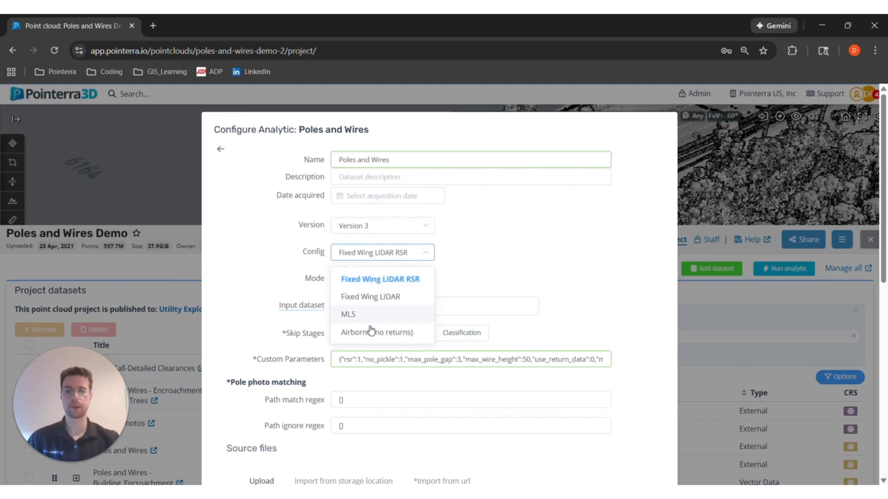
left_click(361, 316)
scroll(312, 279, "down", 8)
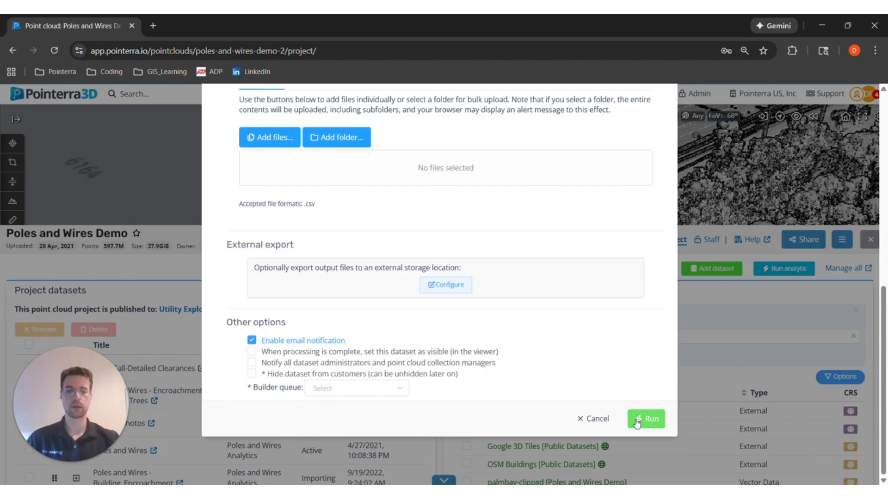
left_click(597, 419)
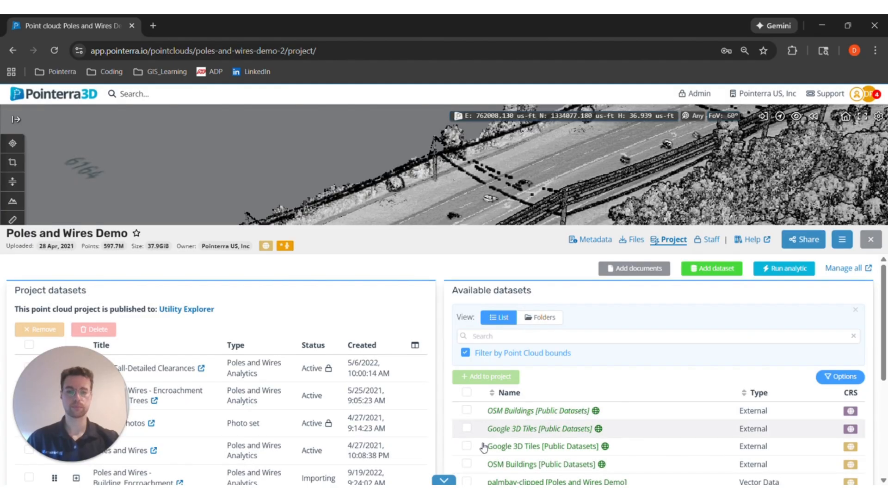
left_click(443, 481)
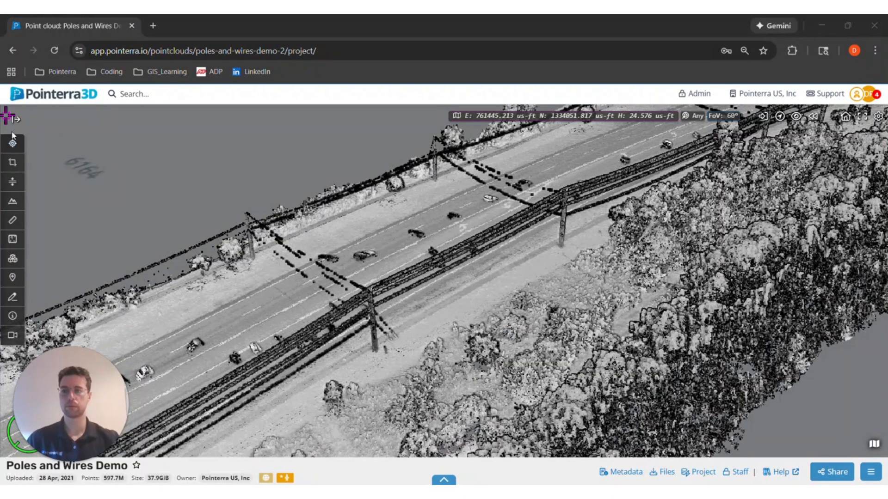
Color the point cloud by classification in its display settings
left_click(17, 119)
left_click(160, 127)
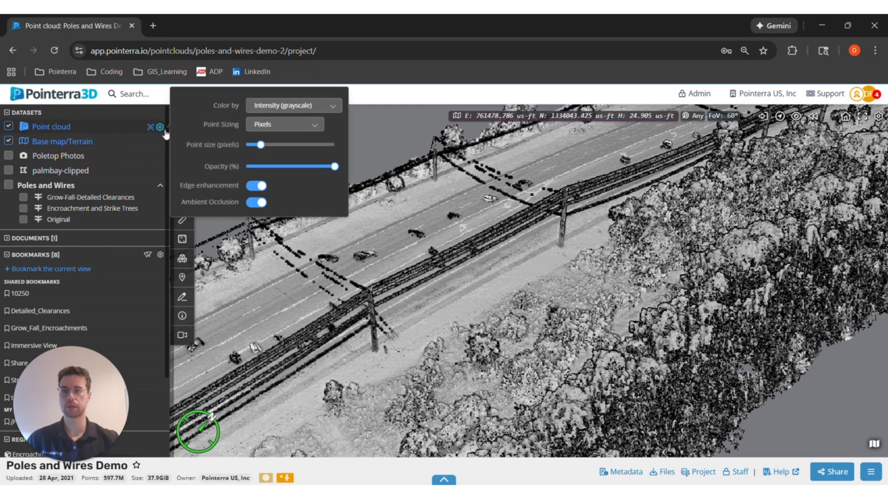
left_click(289, 105)
left_click(279, 171)
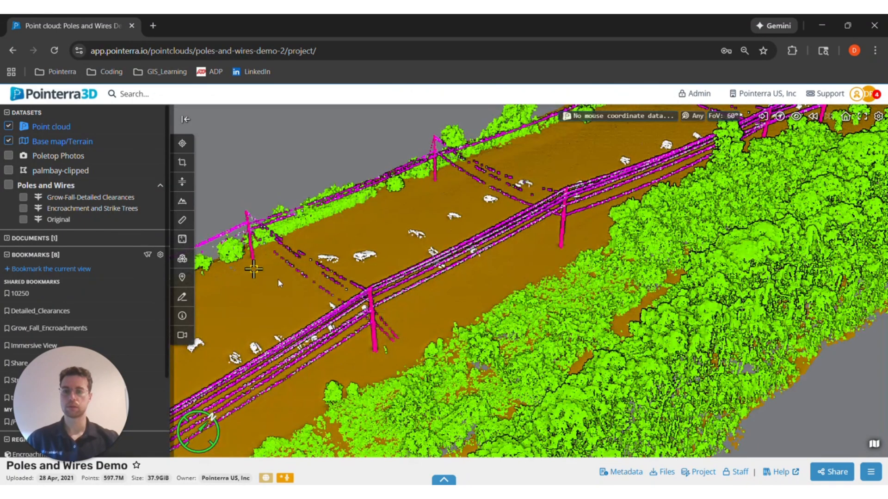
Display the Original Poles and Wires dataset over the point cloud and look closely at pole 10131
scroll(296, 312, "up", 3)
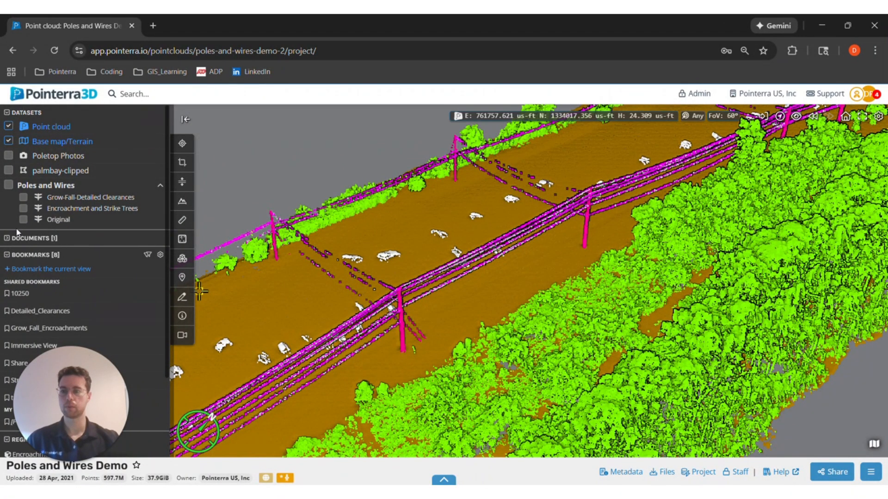
left_click(61, 220)
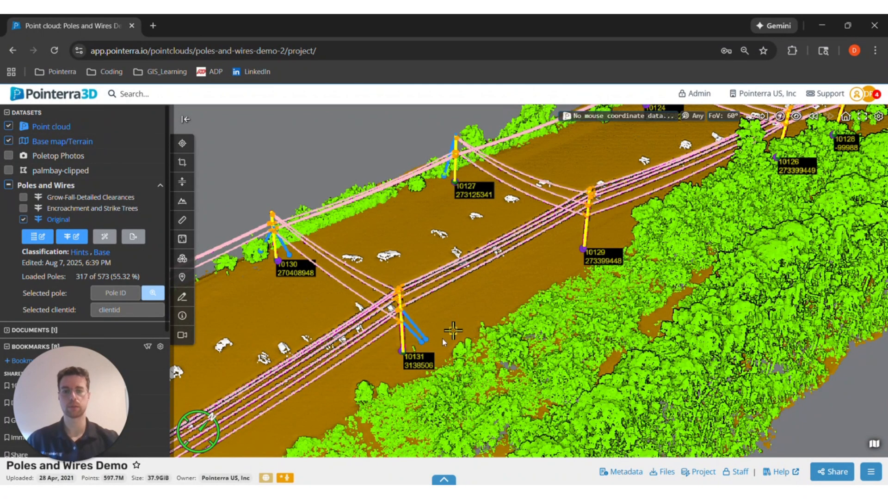
scroll(405, 357, "up", 5)
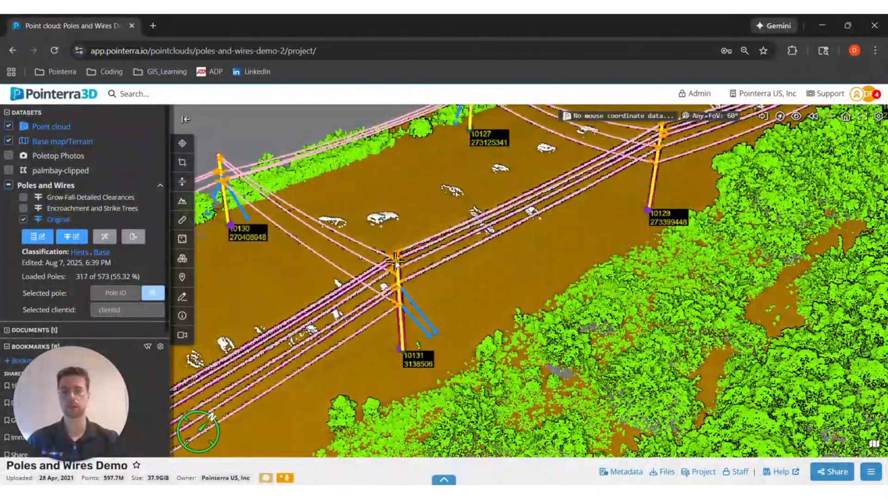
Hide the point cloud and base map to inspect the extracted poles and wires alone, and show both layers again
left_click(9, 127)
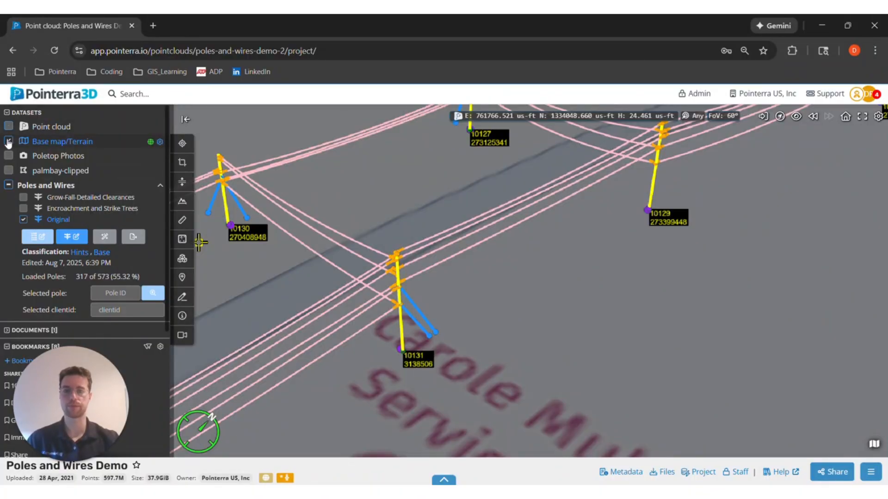
left_click(8, 141)
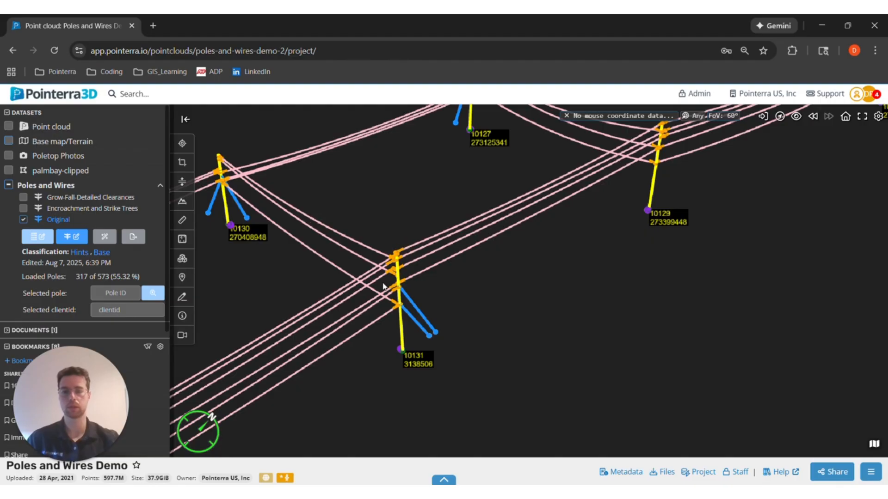
mouse_move(382, 286)
right_mouse_down()
mouse_move(454, 327)
mouse_move(444, 320)
right_mouse_up()
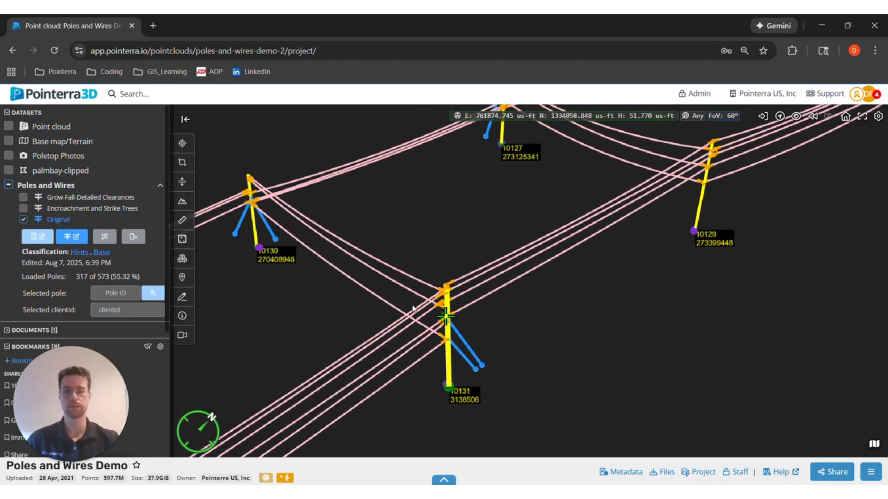
left_click(8, 127)
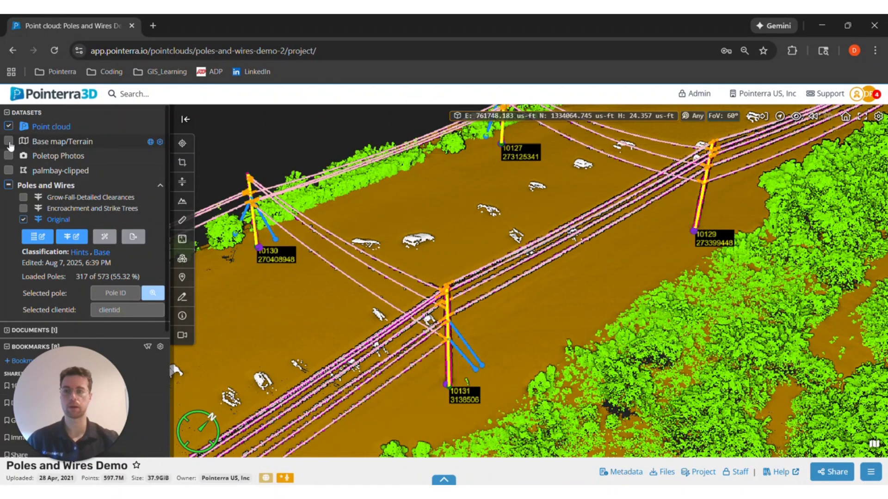
left_click(9, 142)
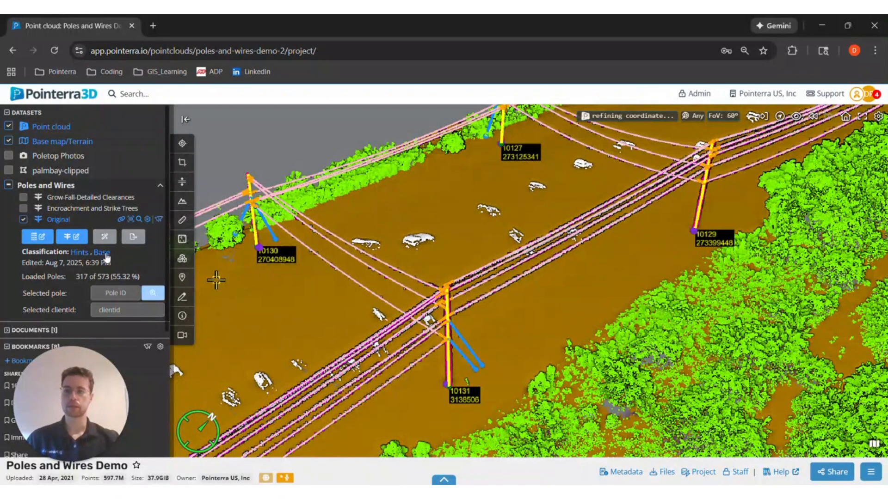
Open the Poles and Wires editor for the Original dataset and review the available pole actions
left_click(80, 242)
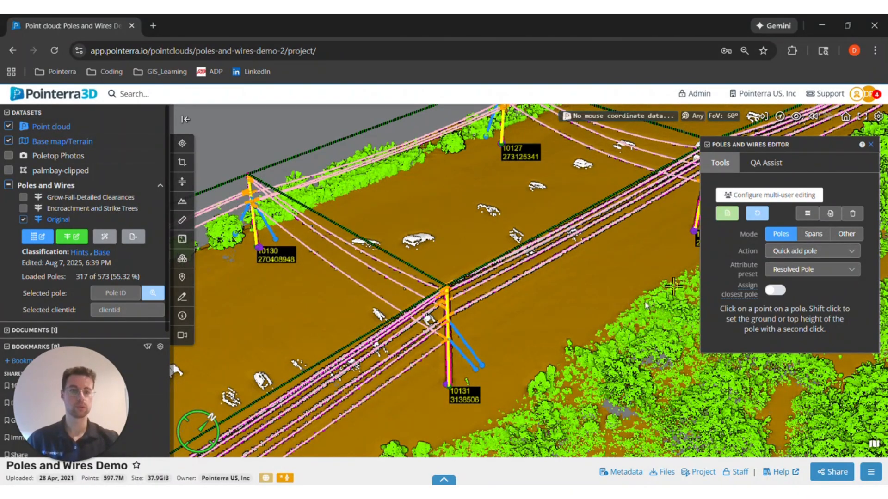
left_click(795, 254)
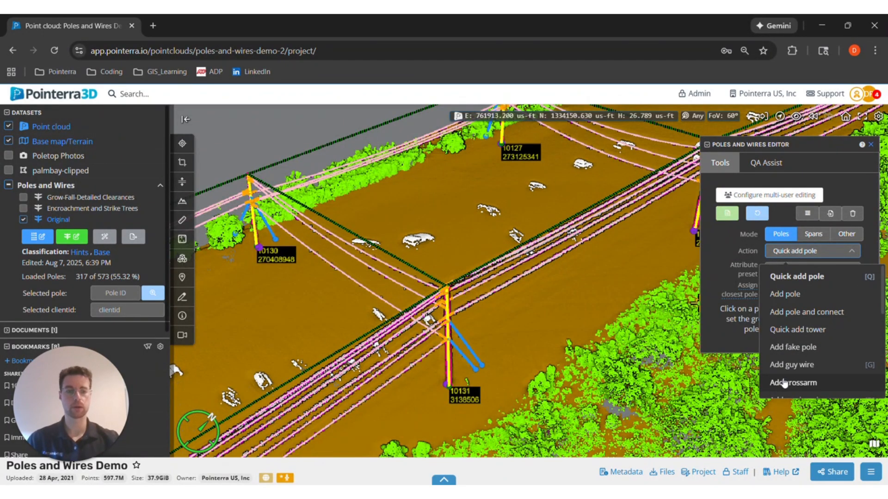
scroll(786, 379, "down", 1)
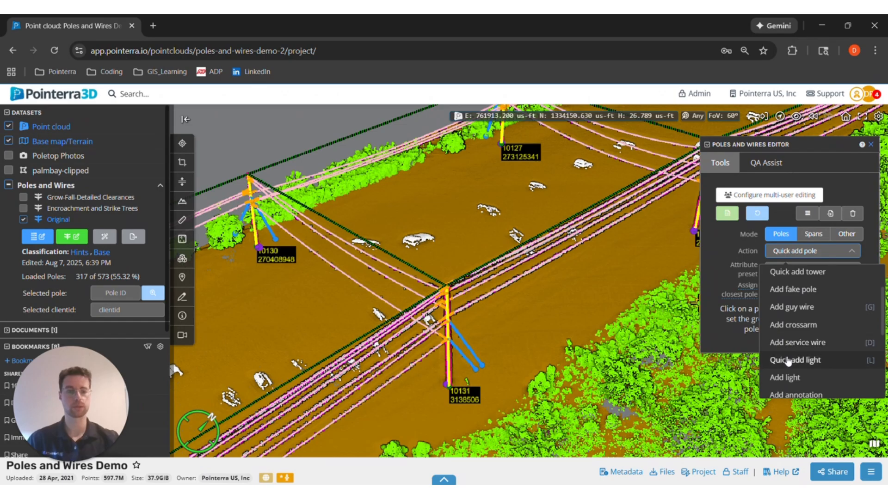
scroll(787, 362, "down", 1)
scroll(788, 362, "up", 3)
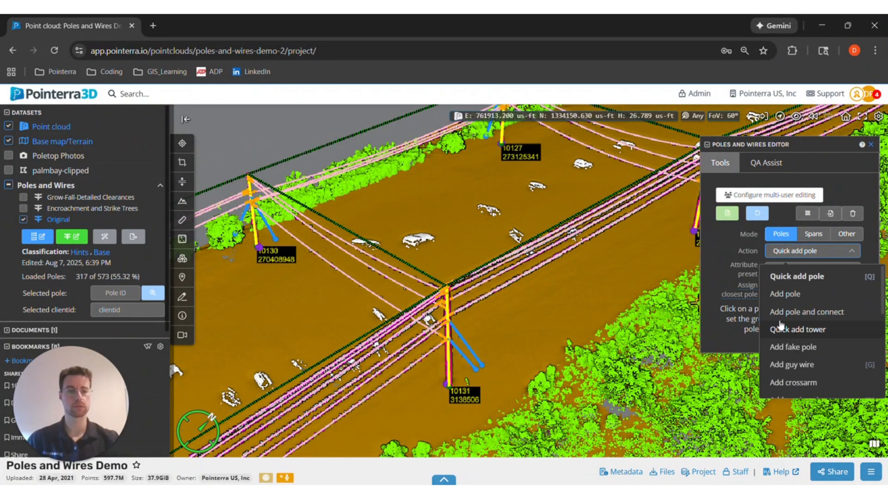
Switch the editor to Spans mode and review the available span actions, keeping Add span
left_click(813, 235)
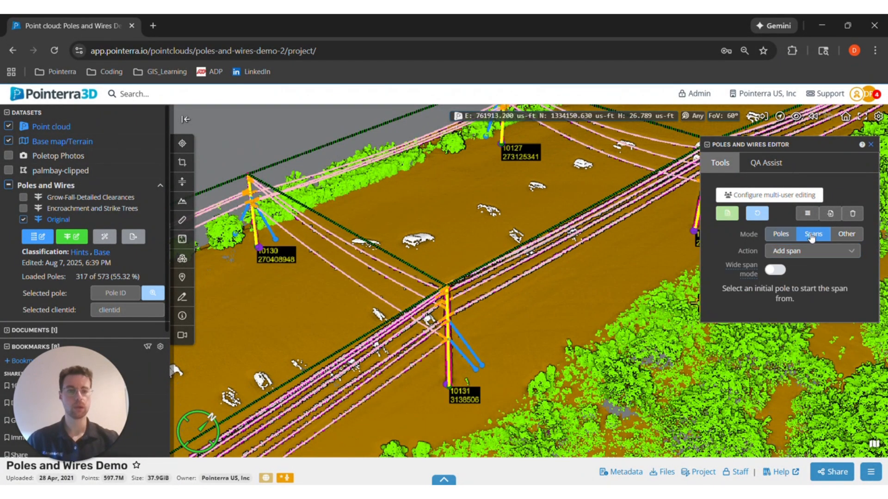
left_click(794, 255)
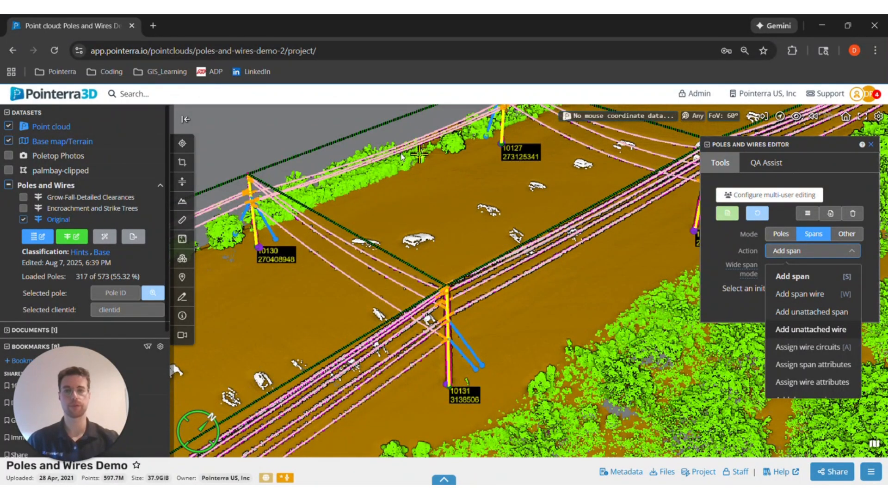
scroll(773, 354, "down", 1)
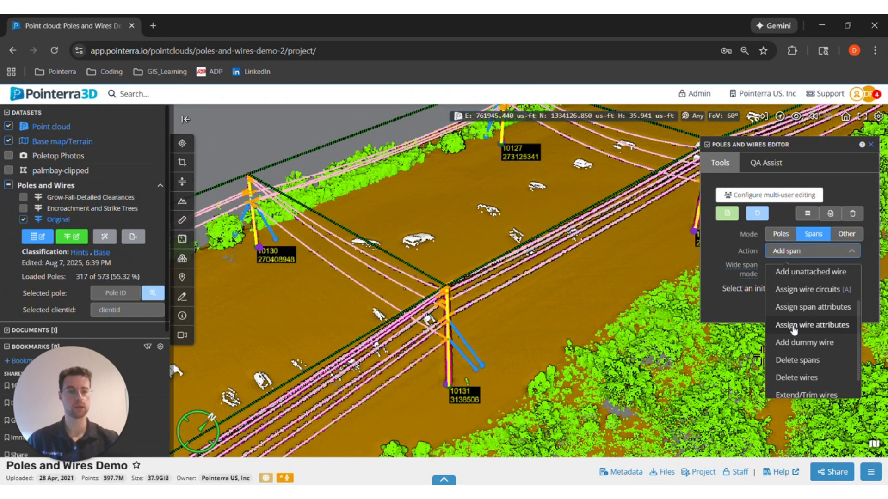
scroll(792, 309, "down", 1)
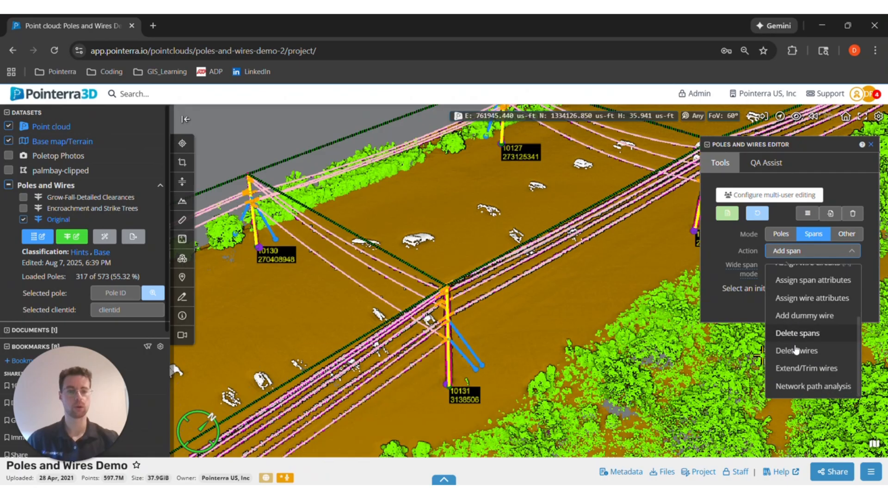
left_click(732, 302)
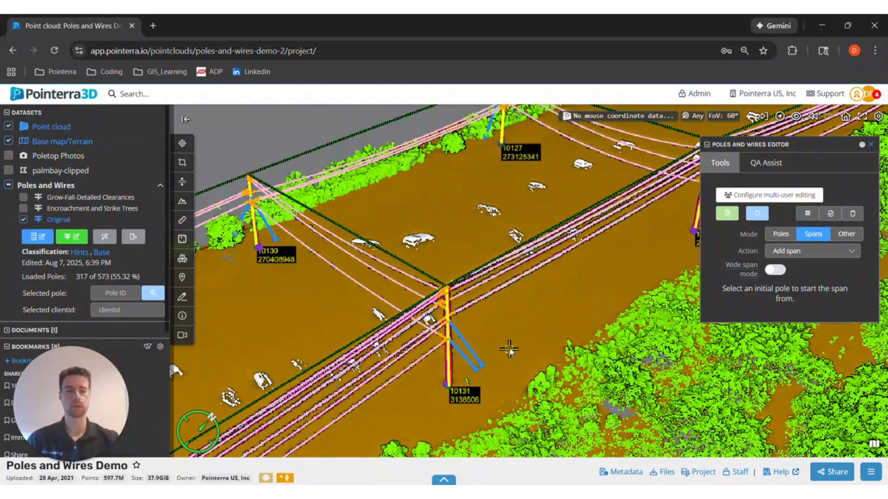
Add a span from pole 10131 to pole 10130 and clear the background task list
left_click(464, 396)
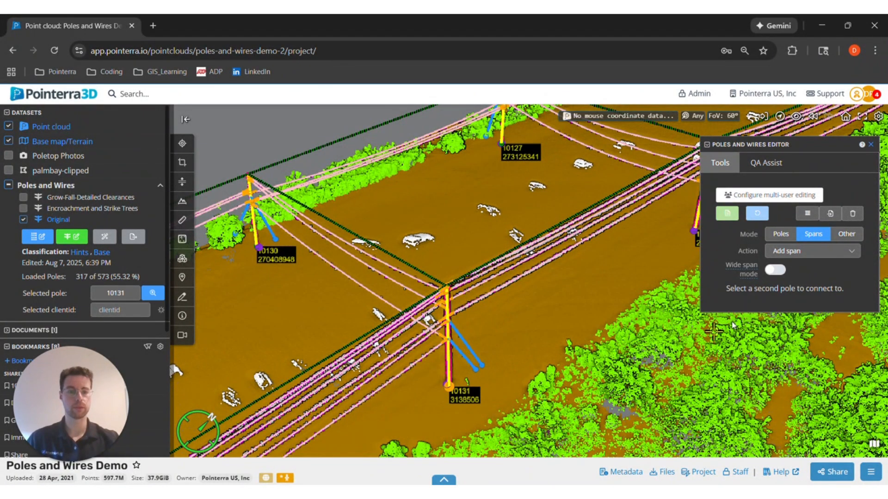
left_click(273, 255)
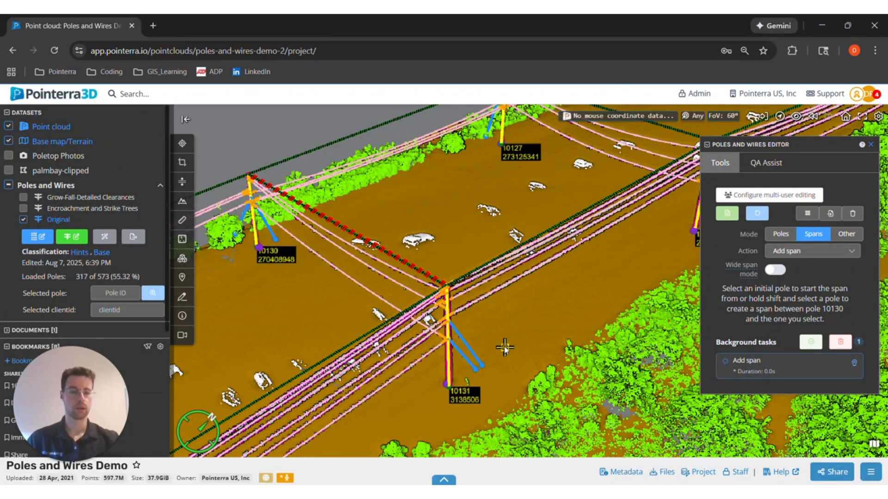
scroll(505, 348, "down", 2)
scroll(505, 348, "down", 4)
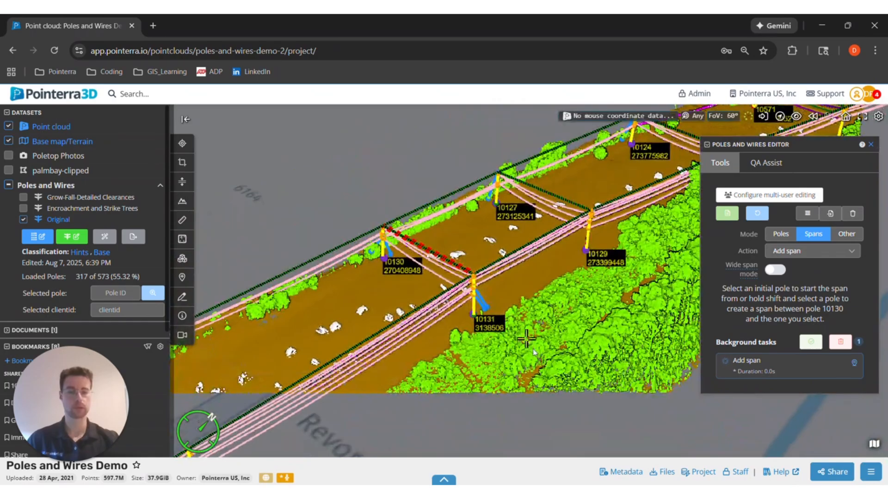
scroll(536, 361, "down", 3)
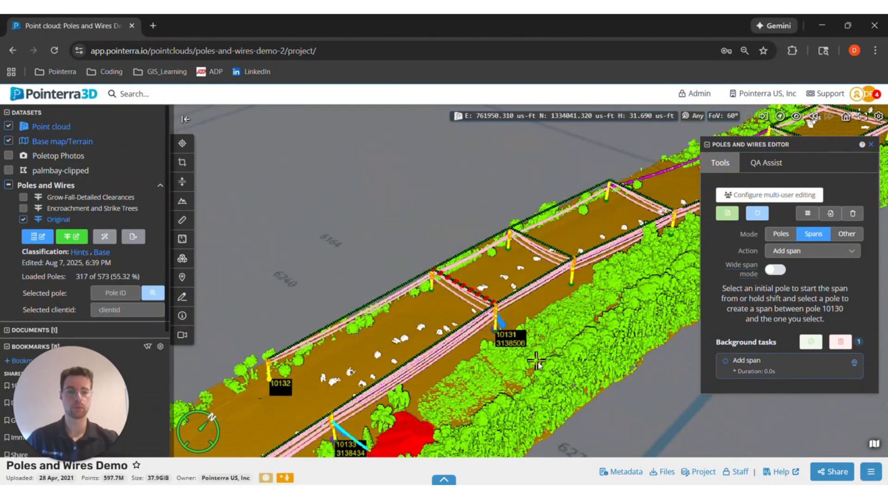
scroll(507, 350, "up", 5)
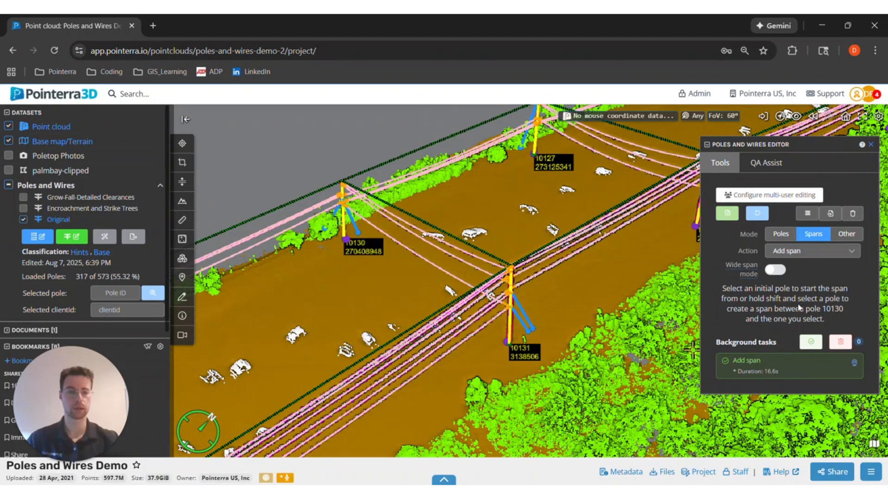
left_click(840, 342)
scroll(810, 355, "down", 5)
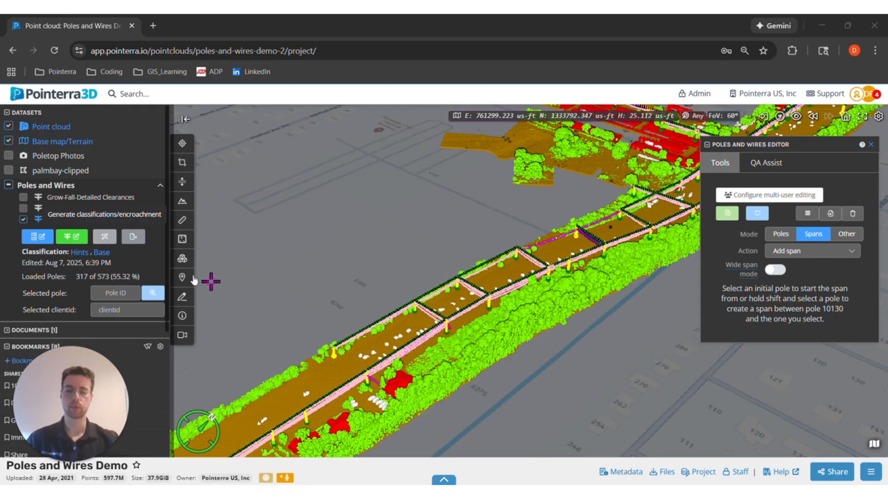
scroll(444, 356, "down", 10)
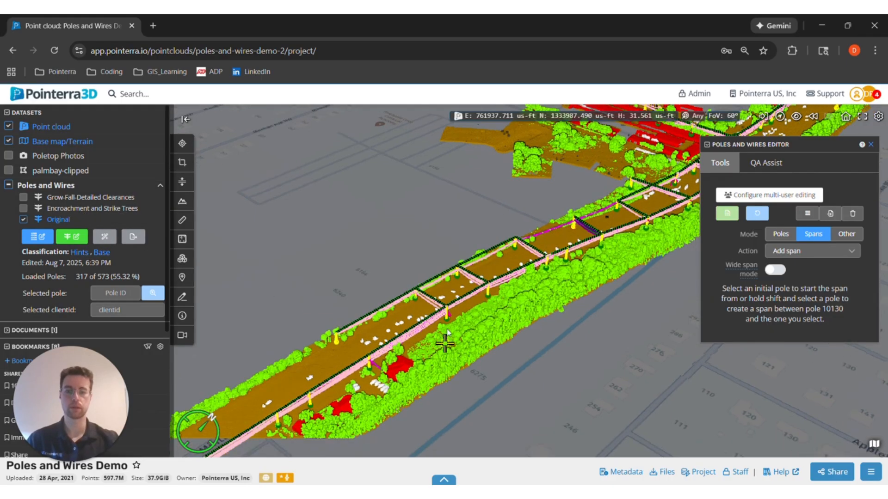
scroll(450, 283, "up", 10)
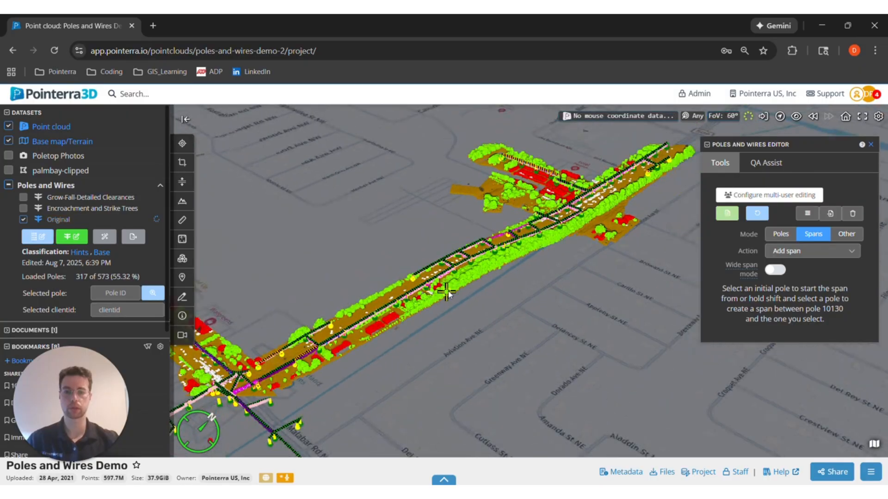
Replace the Original dataset with Encroachment and Strike Trees in the 3D view and inspect its poles and wires near vegetation up close
scroll(522, 397, "up", 5)
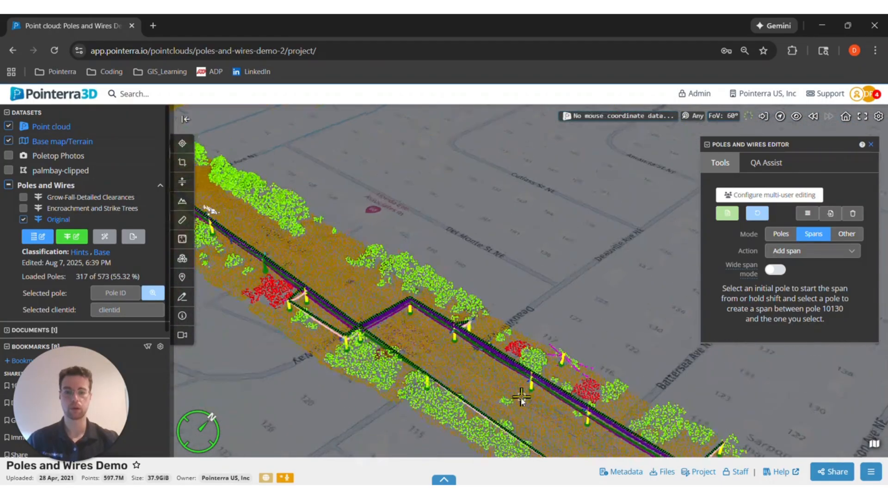
left_click(24, 219)
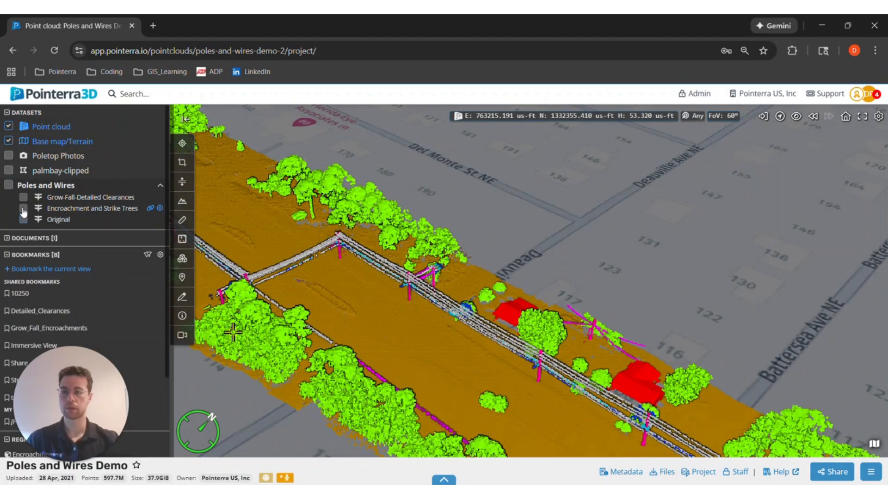
left_click(23, 208)
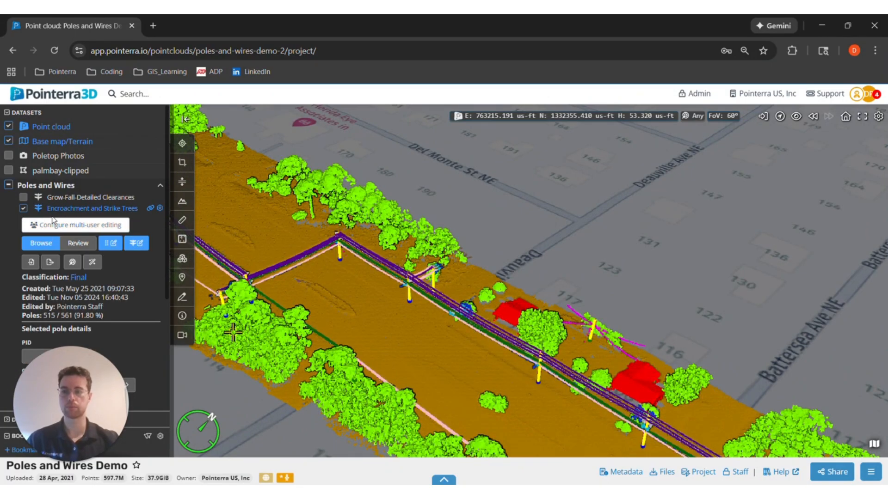
scroll(510, 388, "up", 5)
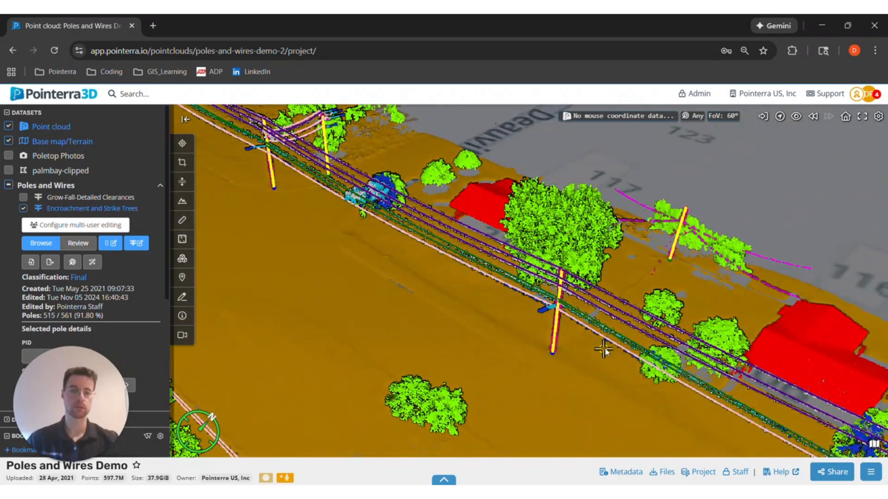
scroll(601, 348, "up", 3)
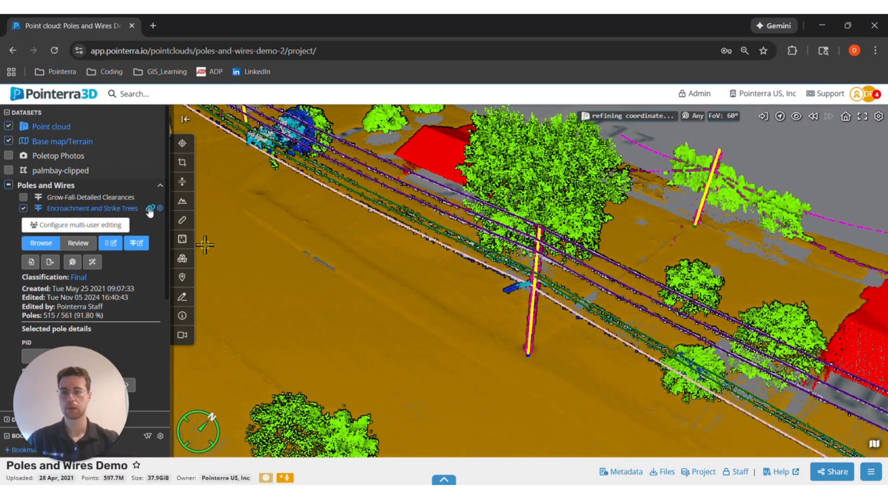
Make the Encroachment and Minimum clearances features visible for the Encroachment and Strike Trees dataset
left_click(160, 208)
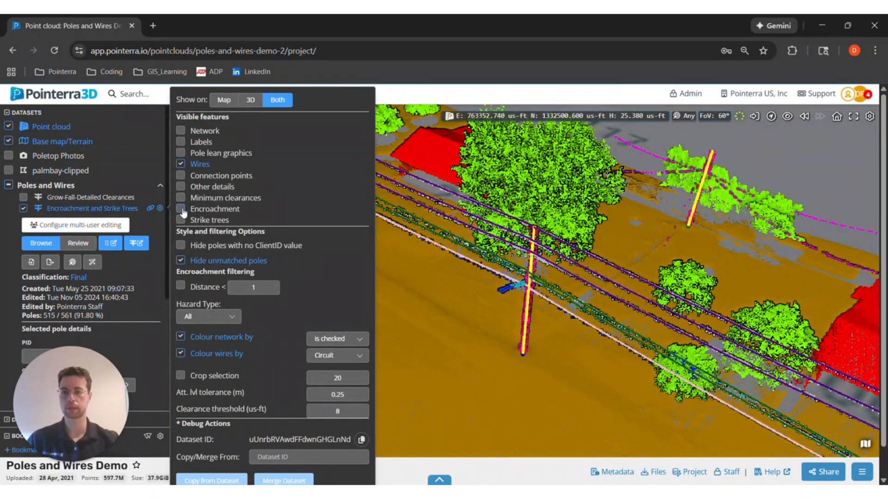
left_click(181, 209)
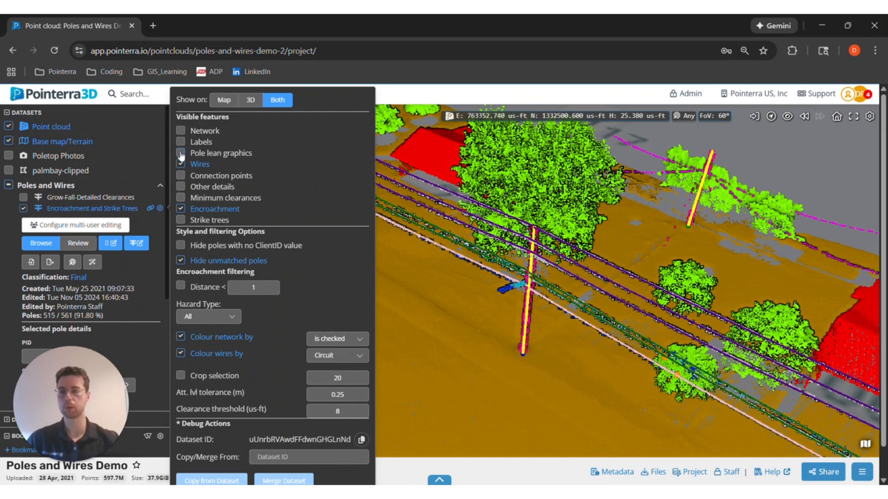
left_click(180, 199)
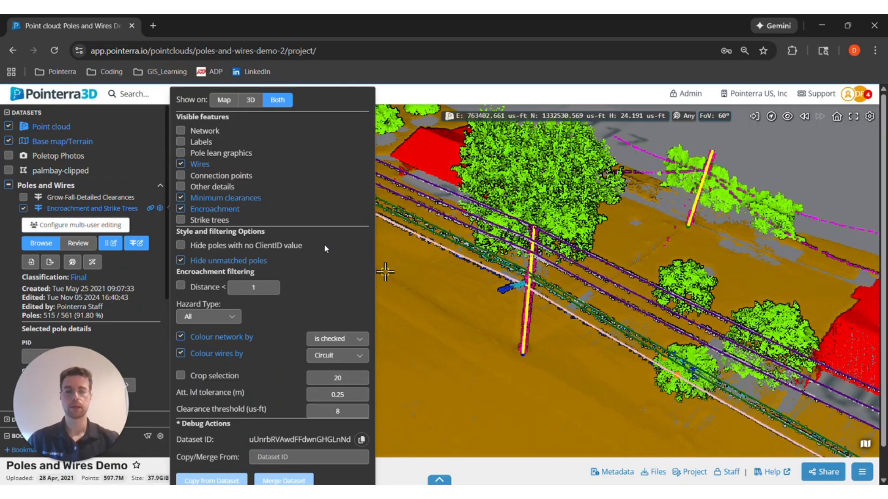
Review the project's dataset list and the datasets listed under its files, returning to the full 3D view after each
left_click(689, 472)
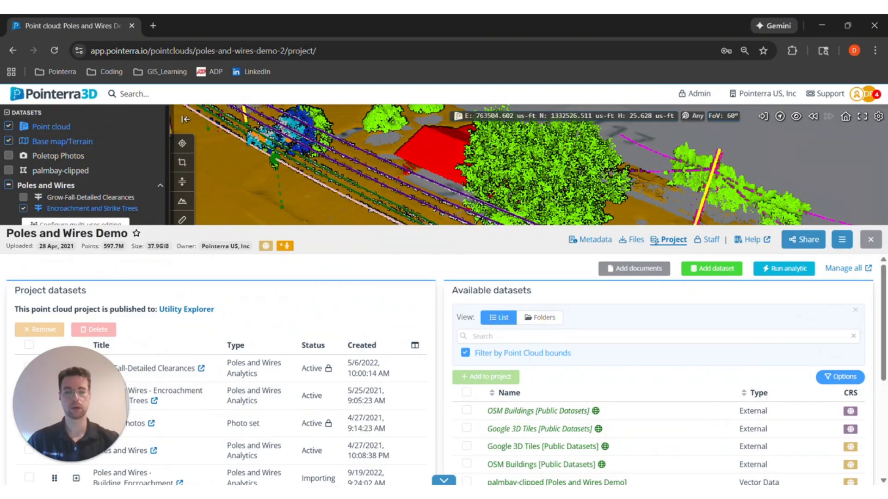
left_click(444, 480)
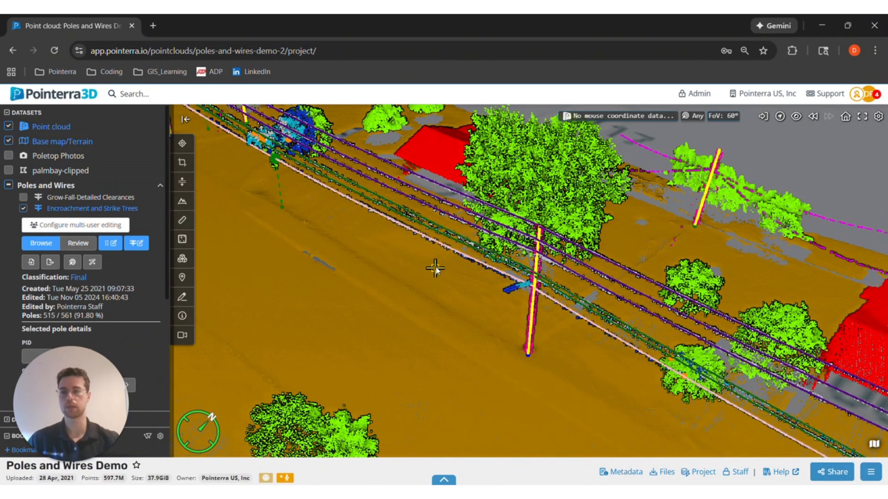
mouse_move(152, 213)
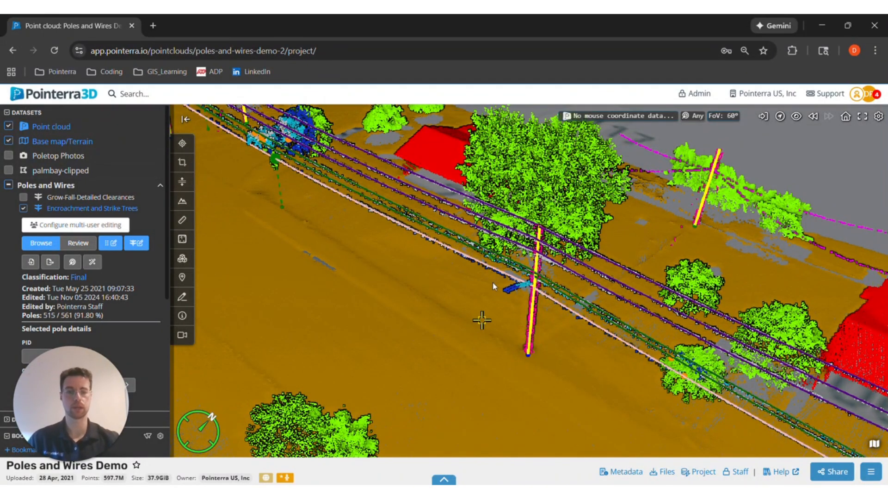
left_click(662, 471)
scroll(174, 360, "down", 8)
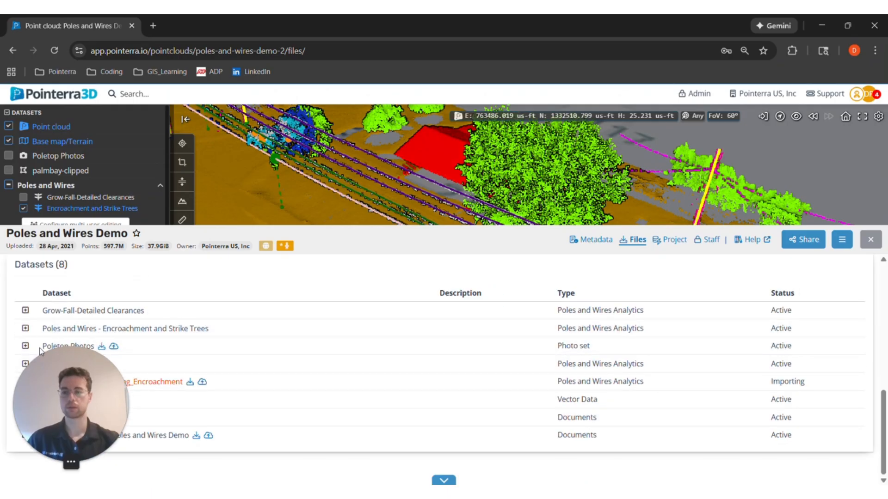
left_click(443, 481)
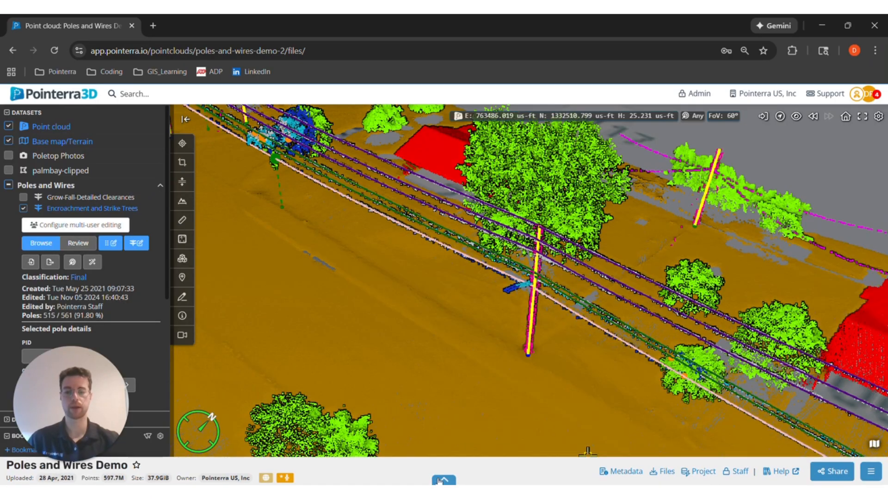